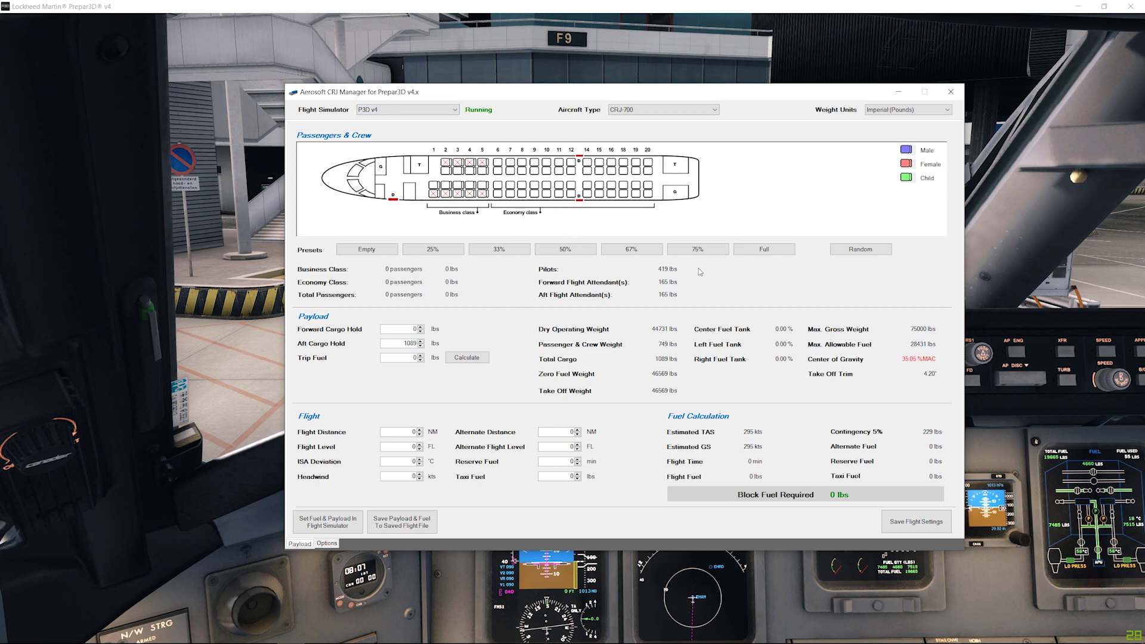
Try the 75% passenger preset and a few extra seats, then fill all 62 seats with Full
{"action": "left_click", "coordinate": [698, 249]}
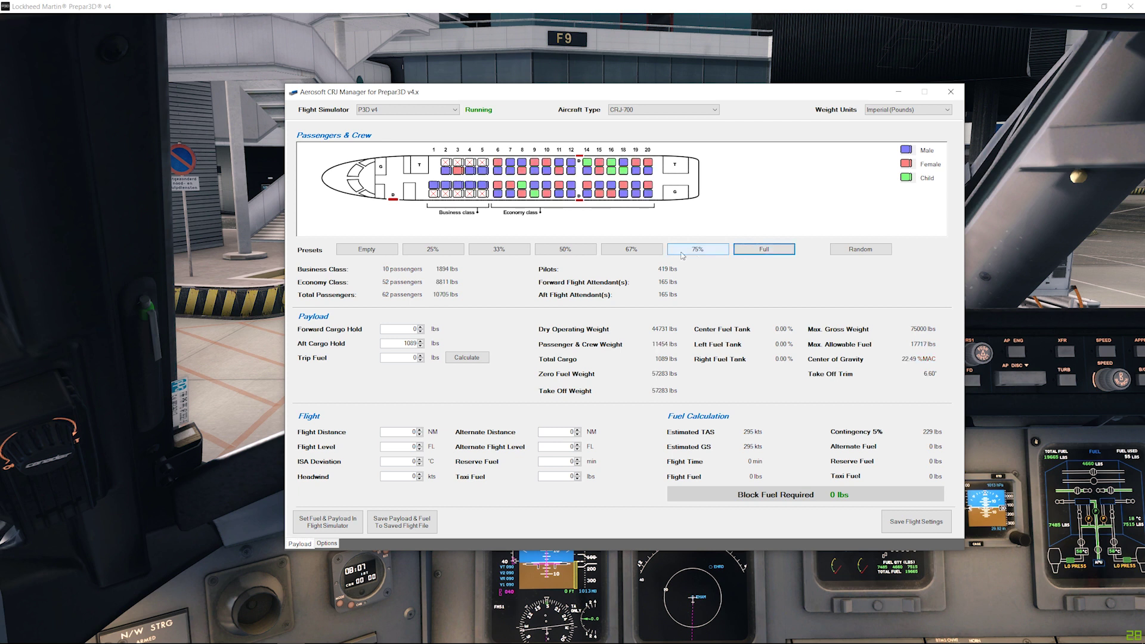
{"action": "left_click", "coordinate": [546, 171]}
{"action": "left_click", "coordinate": [534, 163]}
{"action": "left_click", "coordinate": [534, 170]}
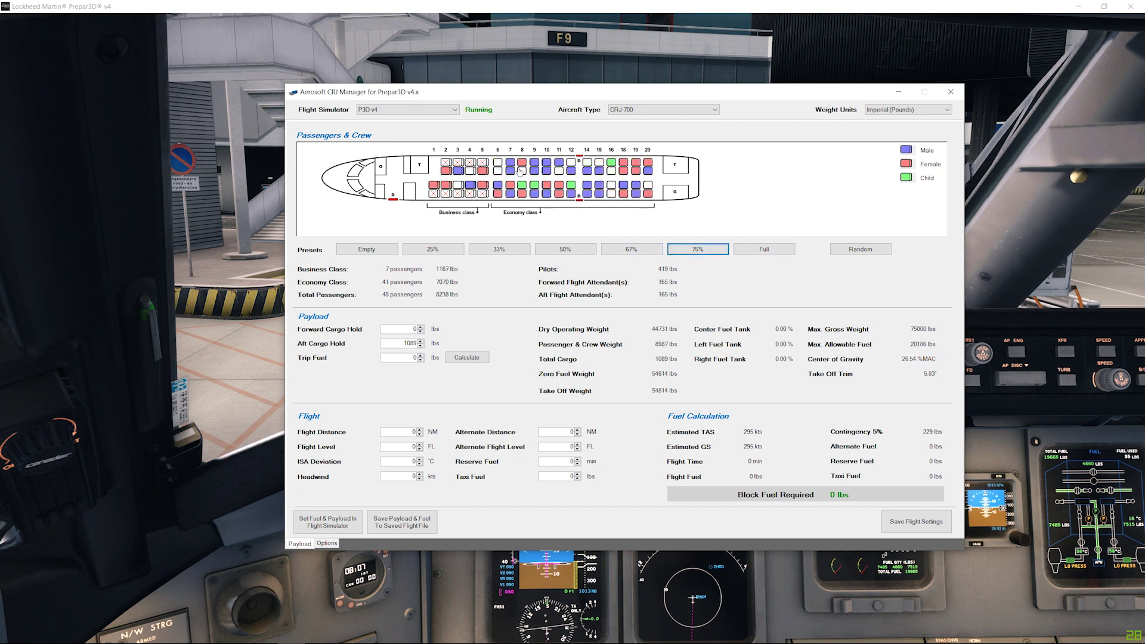
{"action": "left_click", "coordinate": [522, 162]}
{"action": "left_click", "coordinate": [497, 162]}
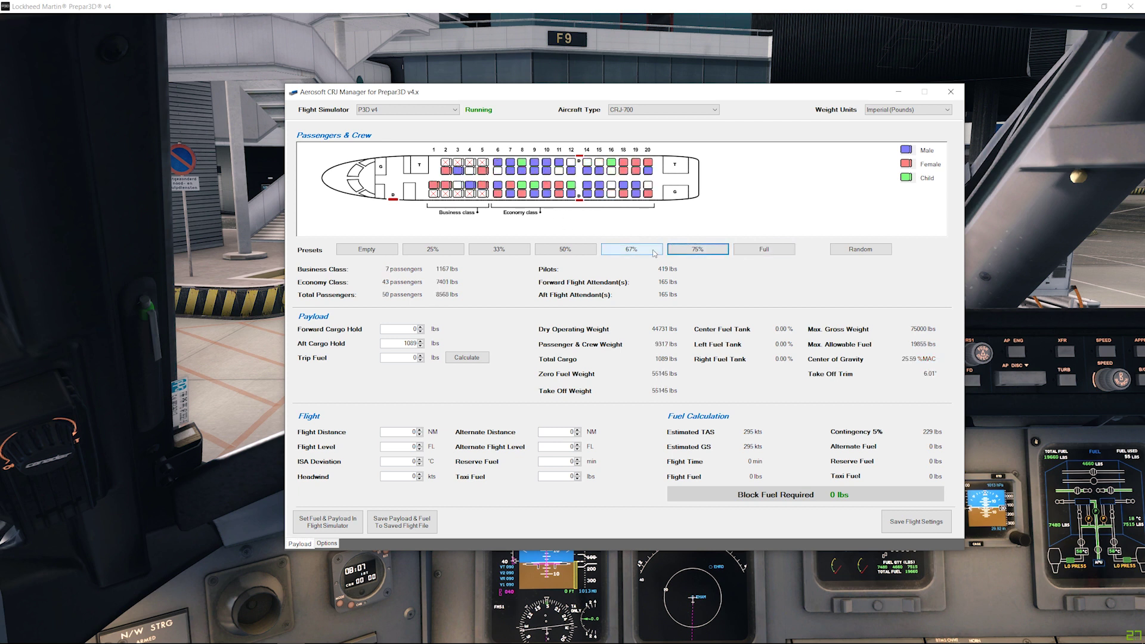
{"action": "left_click", "coordinate": [745, 250]}
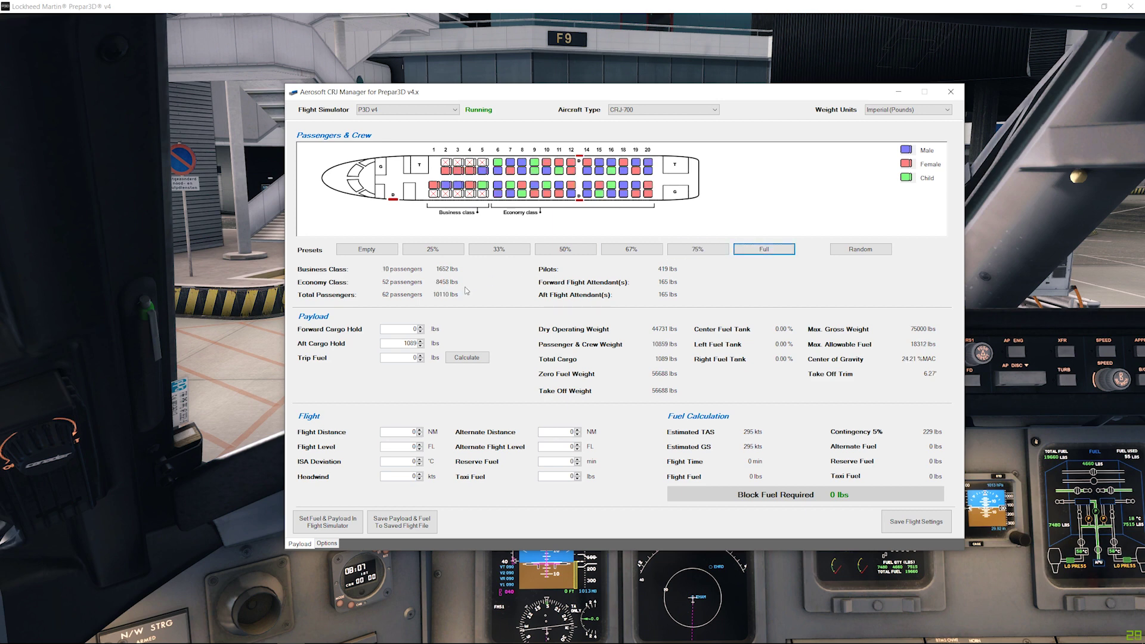
Load 1000 lbs into the forward cargo hold
{"action": "left_click", "coordinate": [416, 329]}
{"action": "key", "text": "alt+Tab"}
{"action": "key", "text": "Tab"}
{"action": "key", "text": "Tab"}
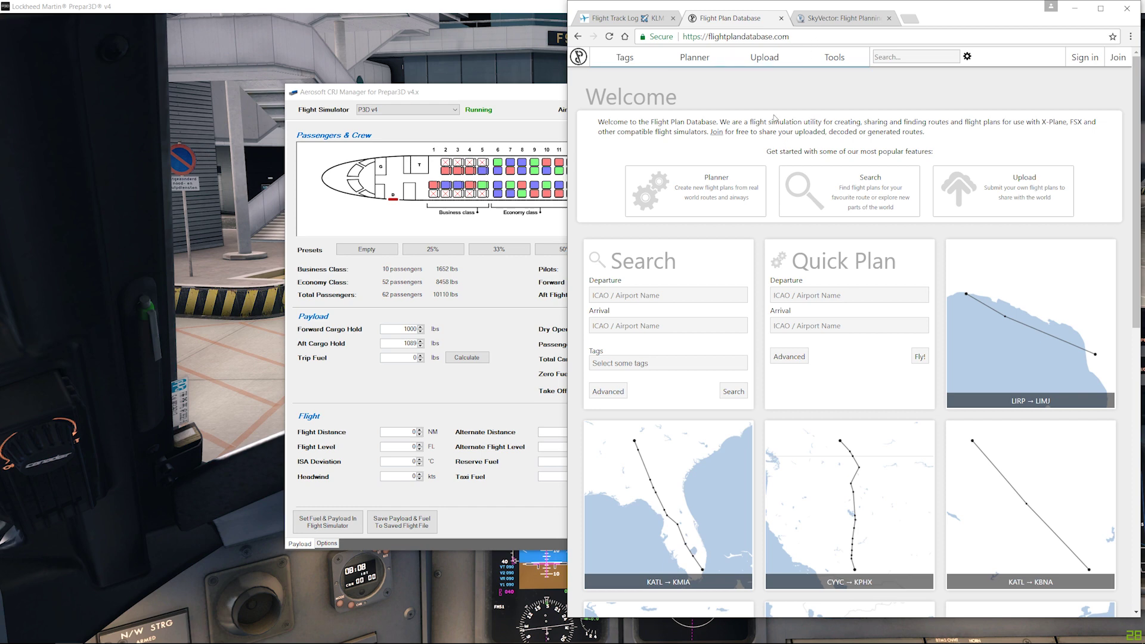
Re-enter EHAM as departure and EGLL as destination in SkyVector for a direct 200.5 route
{"action": "left_click", "coordinate": [838, 18]}
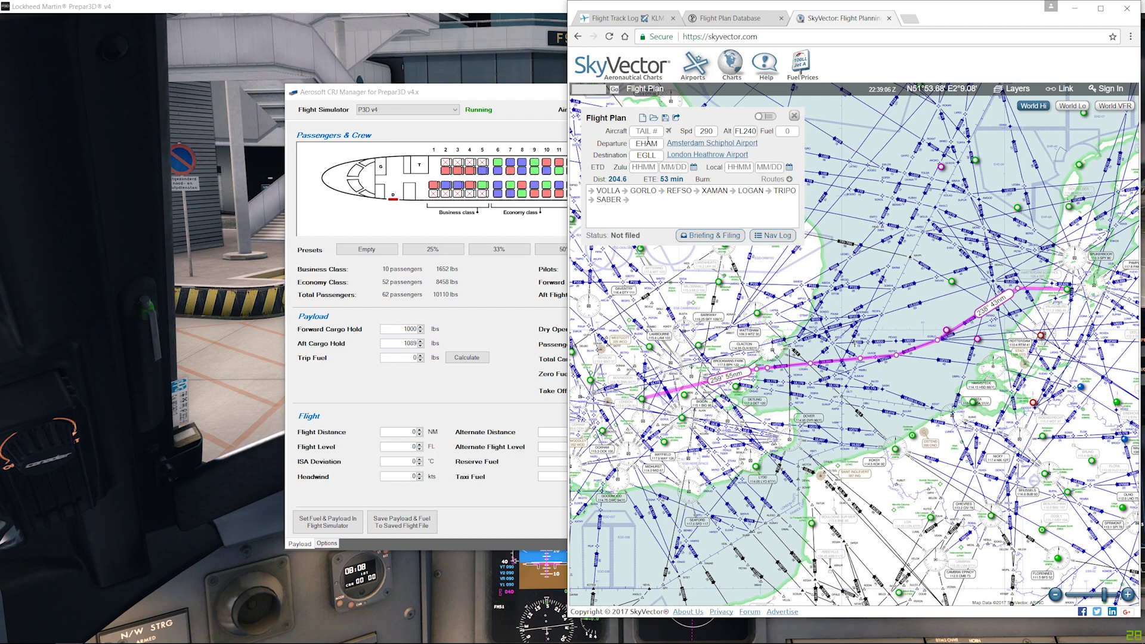
{"action": "double_click", "coordinate": [660, 143]}
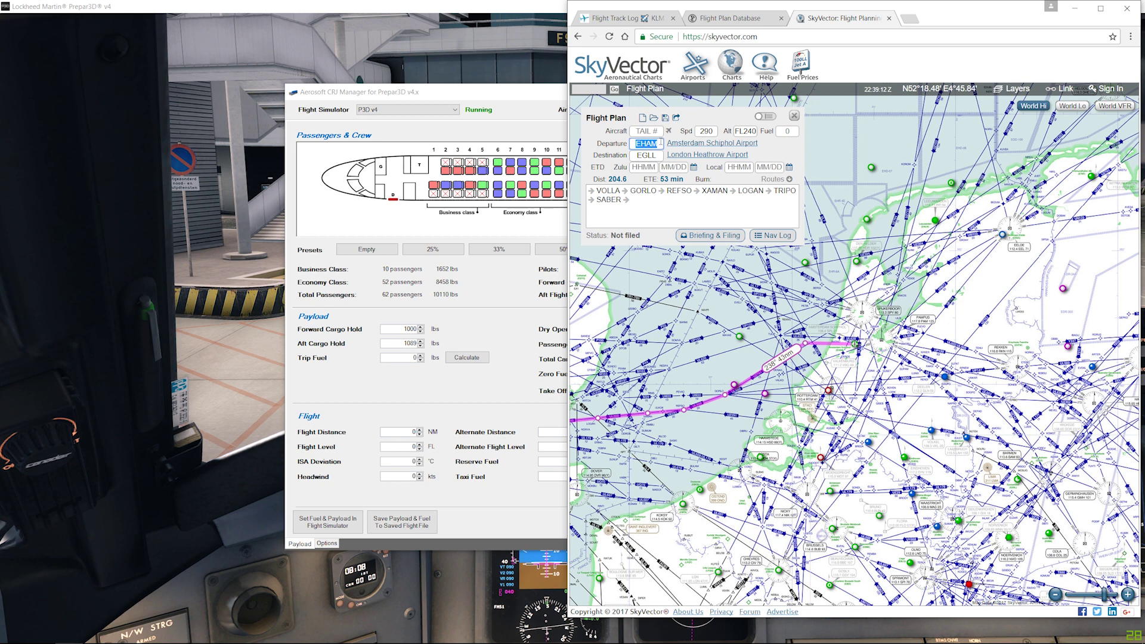
{"action": "type", "text": "EHAM"}
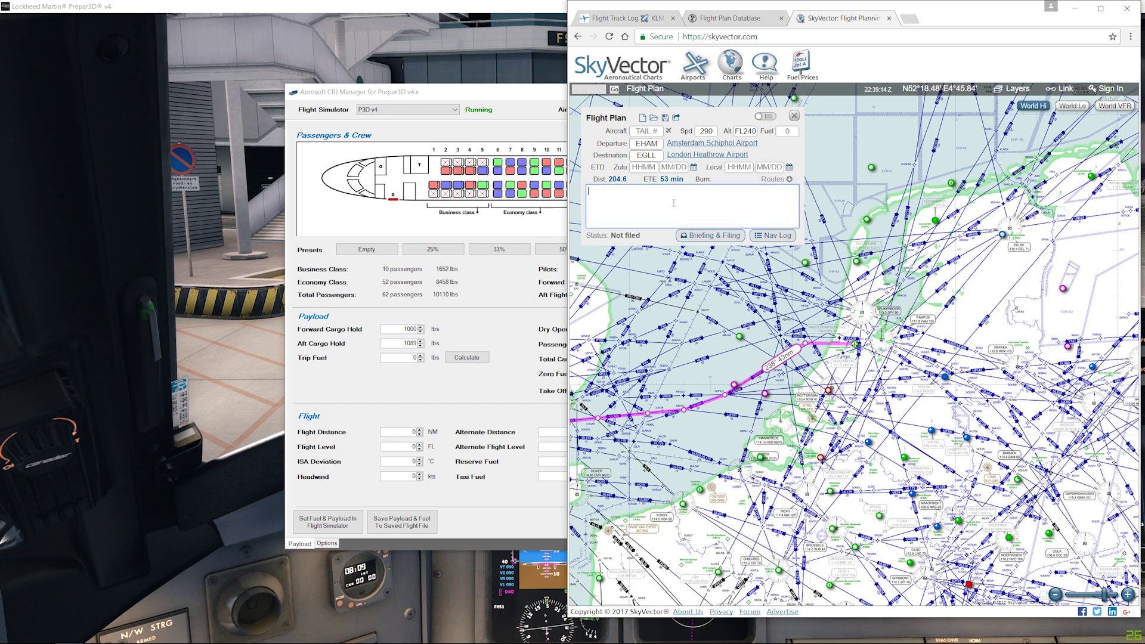
{"action": "left_click", "coordinate": [656, 155]}
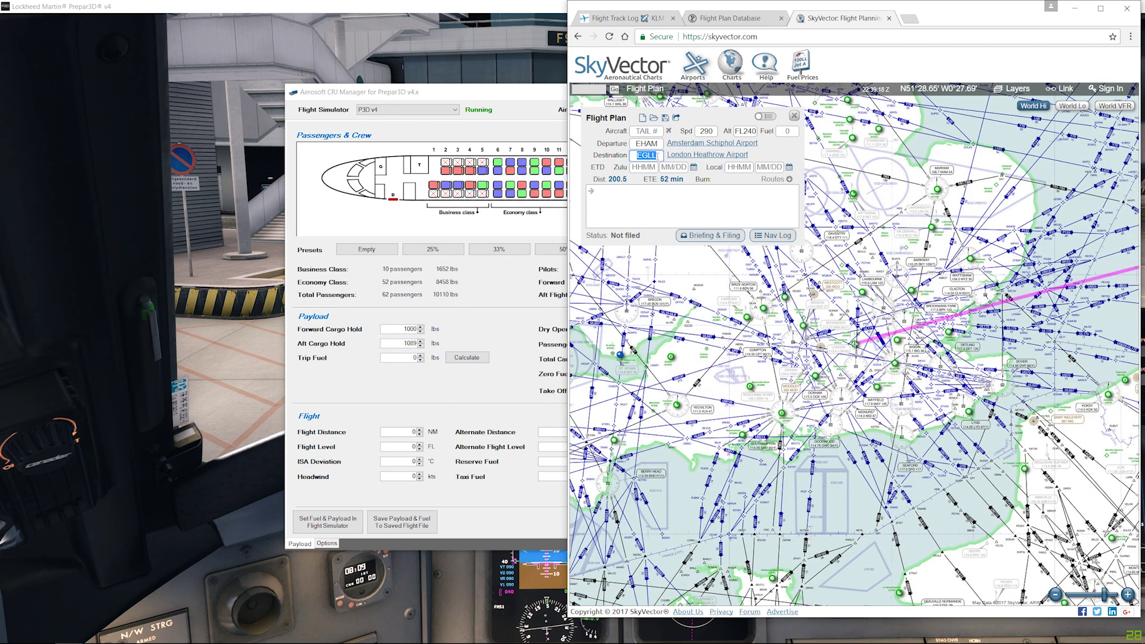
{"action": "type", "text": "EGLL"}
{"action": "left_click", "coordinate": [644, 196]}
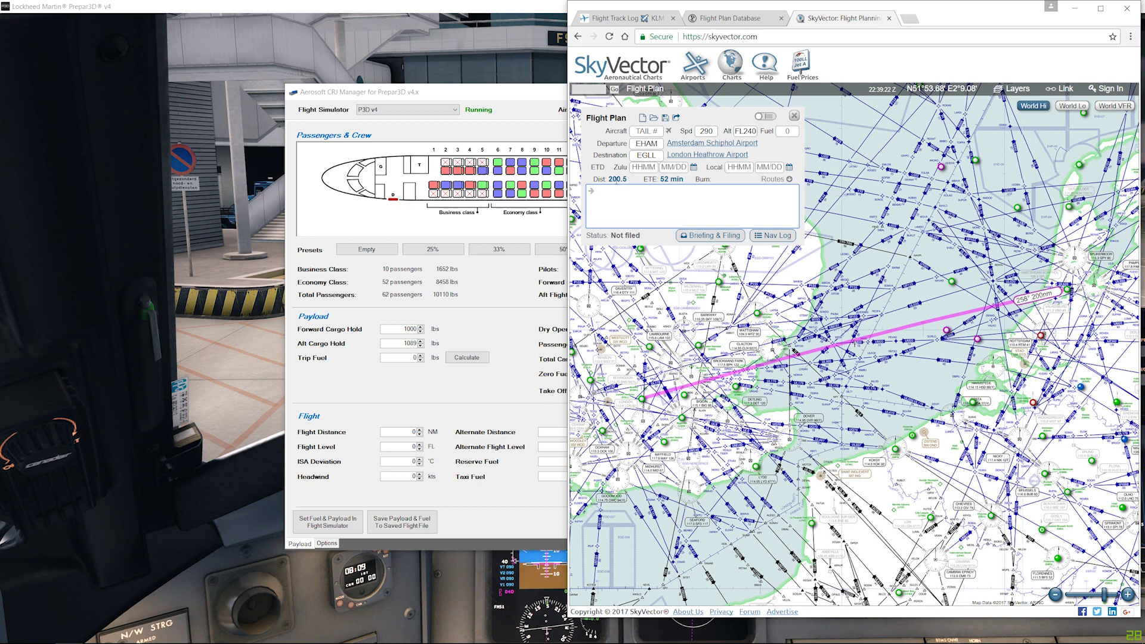
{"action": "left_click", "coordinate": [730, 23]}
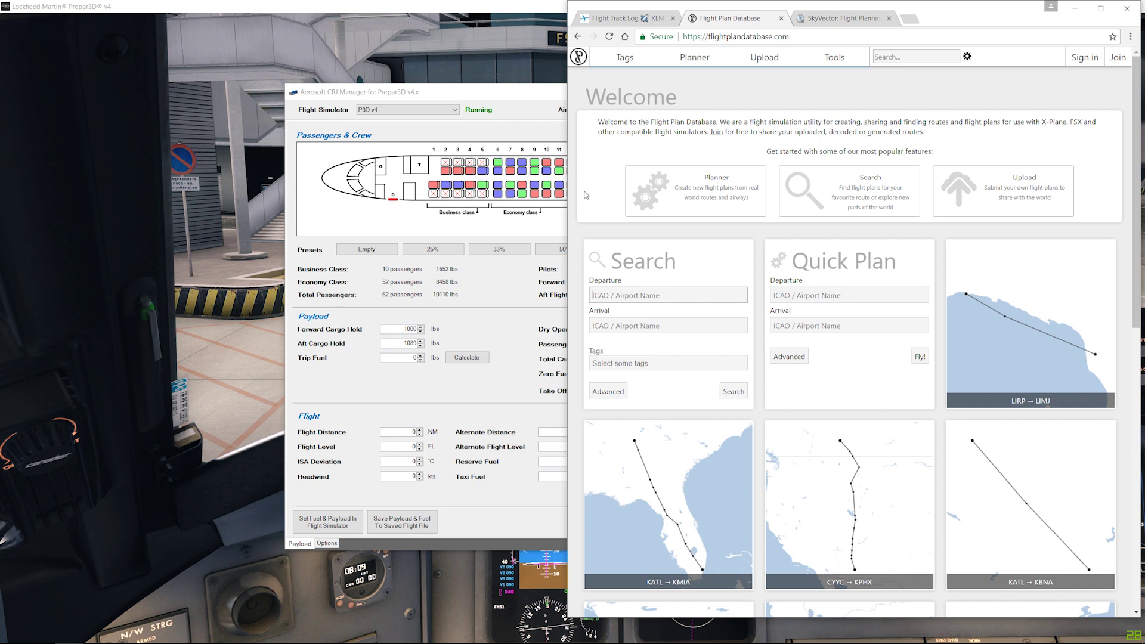
Search Flight Plan Database for EHAM to EGLL plans and browse results, topped by a 204 nm route
{"action": "type", "text": "EHAM"}
{"action": "key", "text": "Tab"}
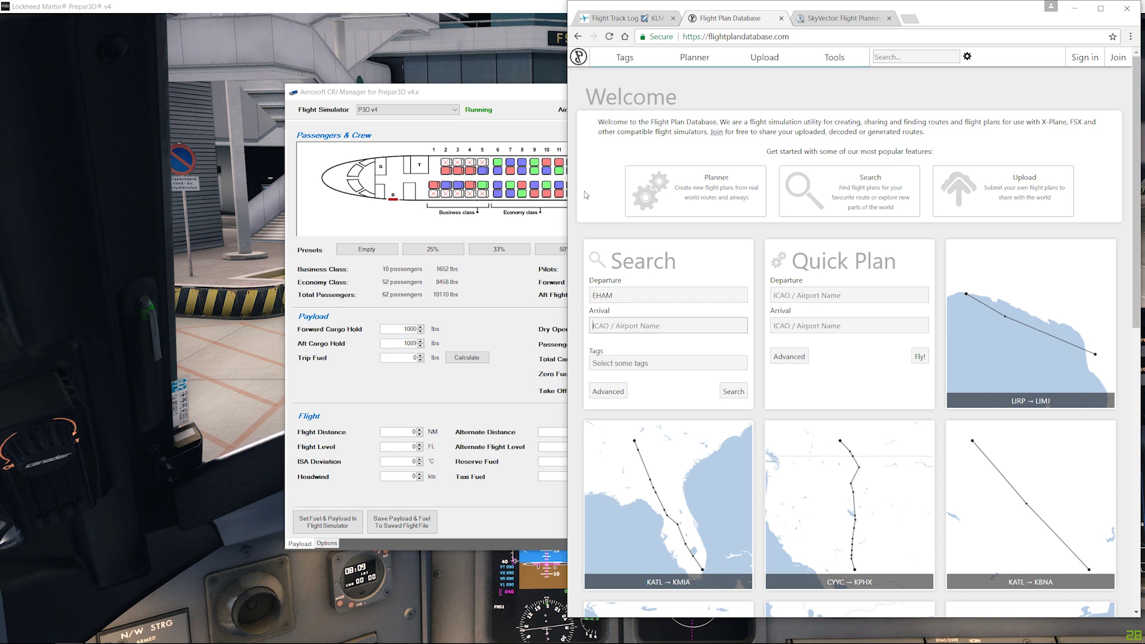
{"action": "type", "text": "EGL"}
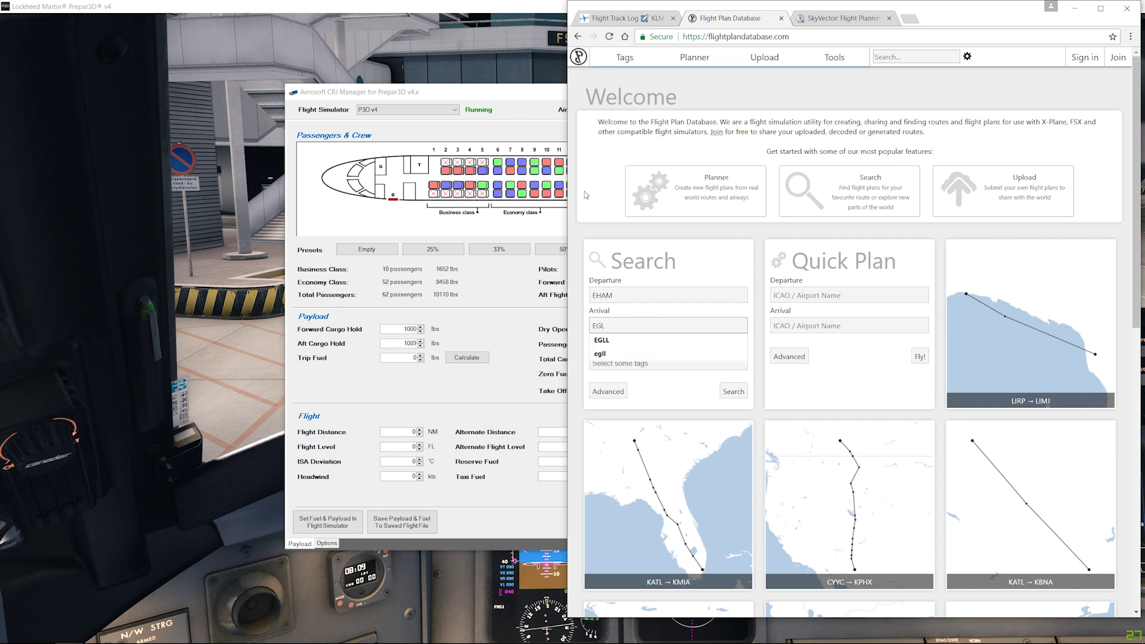
{"action": "type", "text": "L"}
{"action": "left_click", "coordinate": [731, 394]}
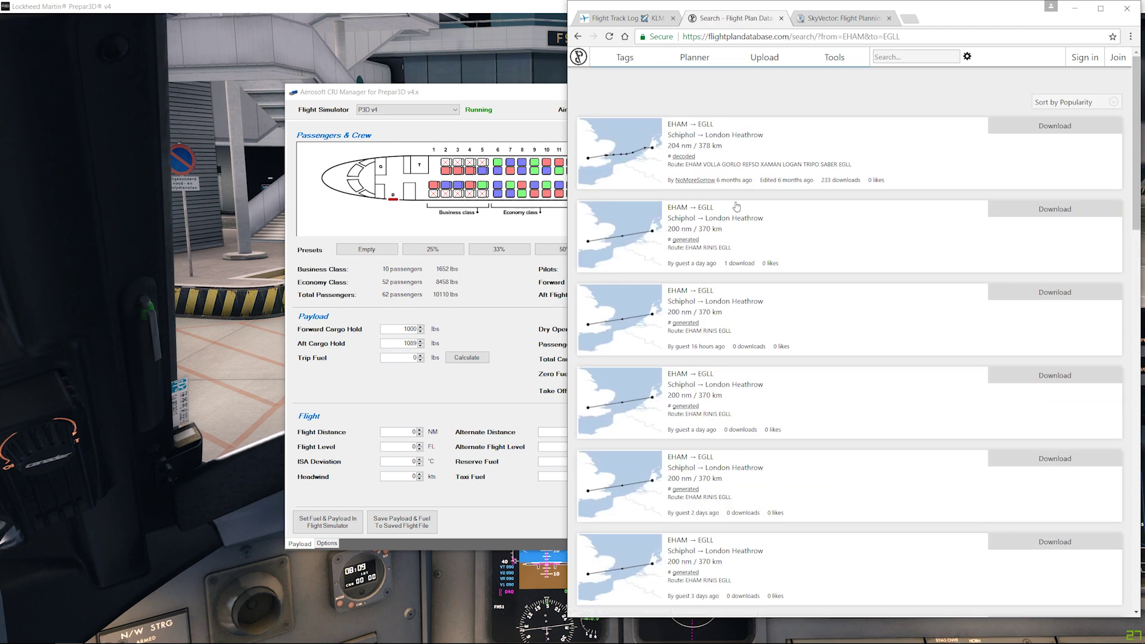
{"action": "scroll", "coordinate": [954, 301], "scroll_direction": "down", "scroll_amount": 4}
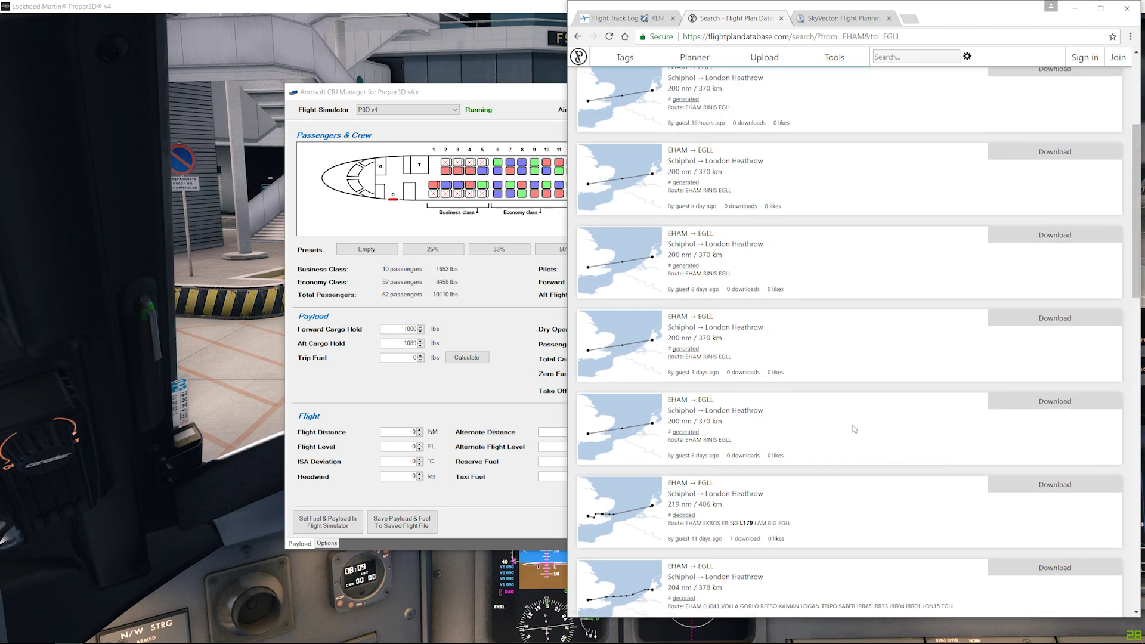
{"action": "scroll", "coordinate": [853, 429], "scroll_direction": "up", "scroll_amount": 4}
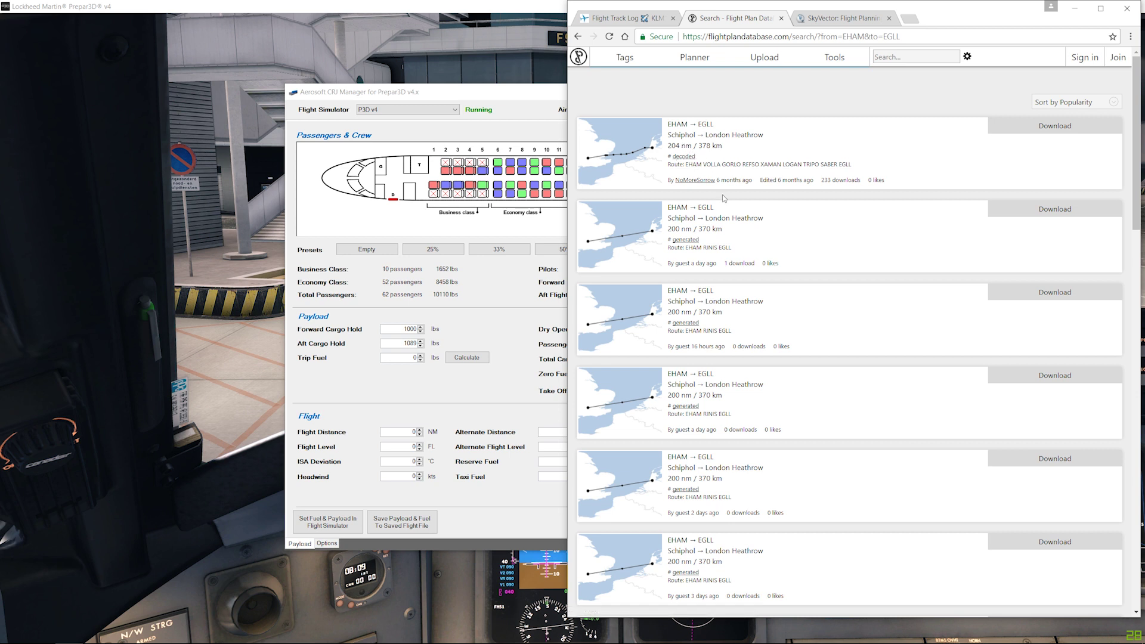
{"action": "left_click", "coordinate": [408, 440]}
Enter 204 NM as the flight distance and view the KLM flight's FlightAware track log
{"action": "type", "text": "204"}
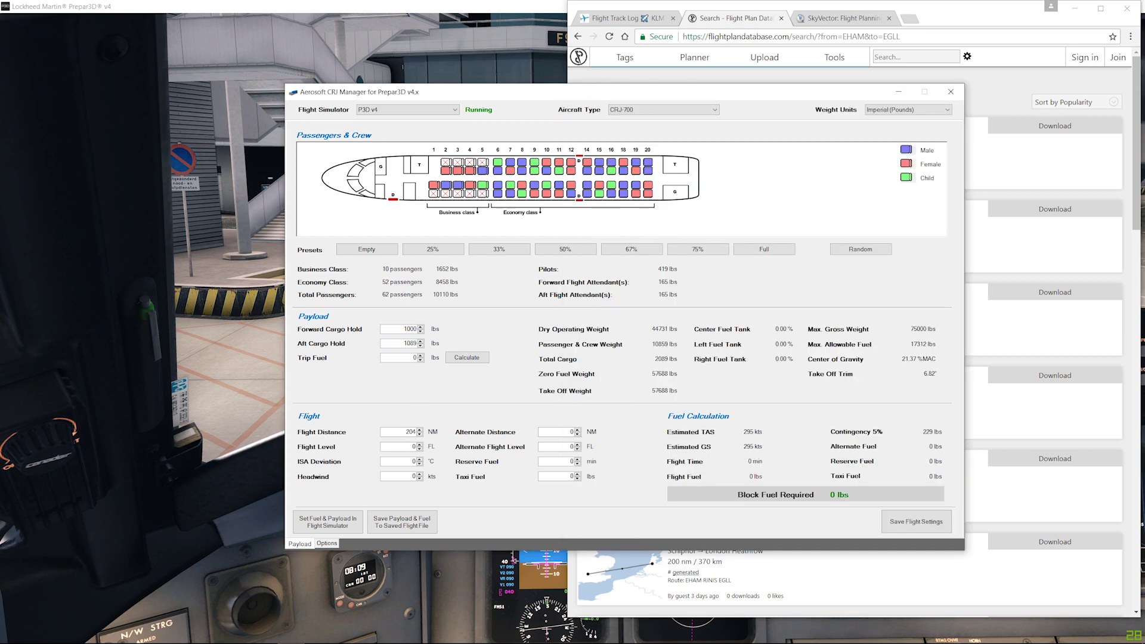
{"action": "left_click", "coordinate": [641, 21]}
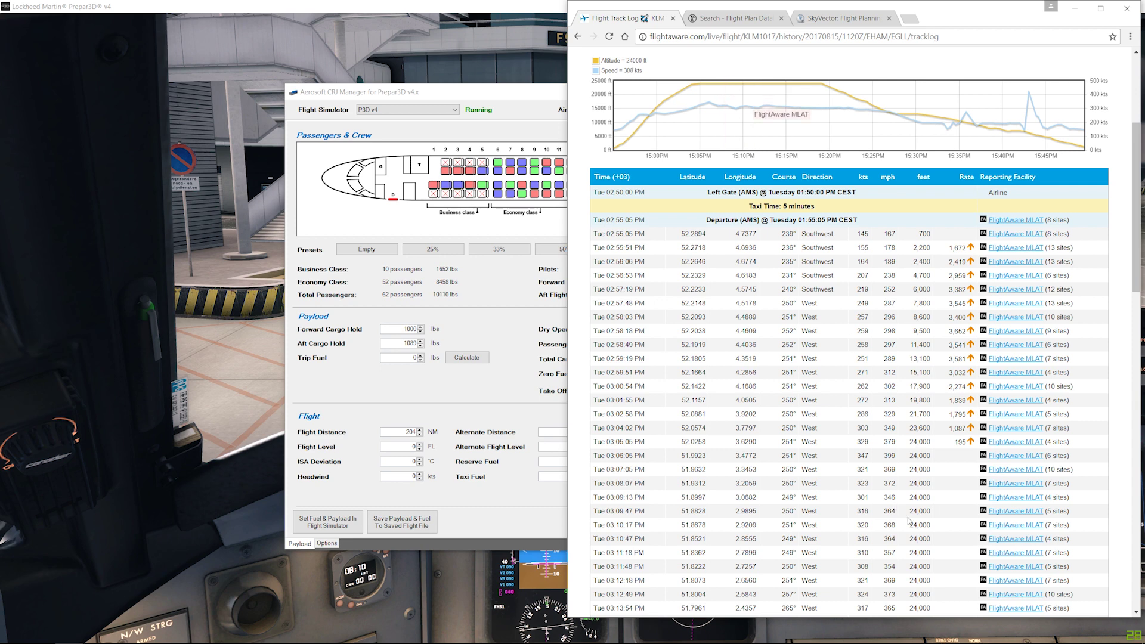
Enter flight level 240 in CRJ Manager, recalculating block fuel to 2218 lbs
{"action": "double_click", "coordinate": [411, 445]}
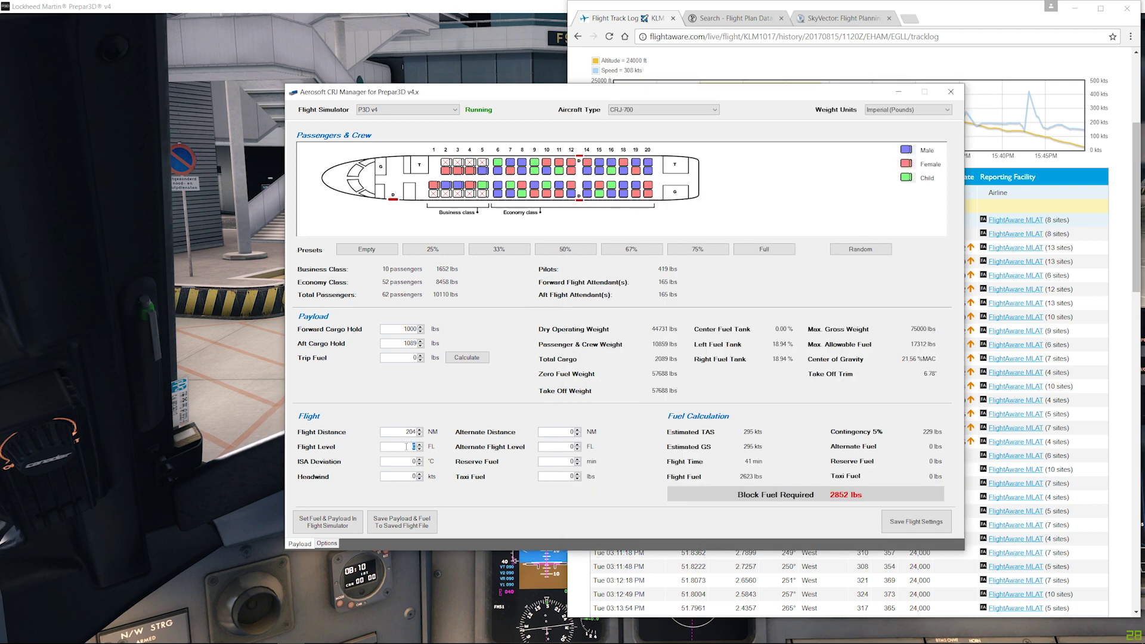
{"action": "type", "text": "240"}
{"action": "key", "text": "Tab"}
Enter alternate FL140, 45 min reserve and 300 lbs taxi fuel, then calculate 5498 lbs block fuel
{"action": "left_click", "coordinate": [1074, 9]}
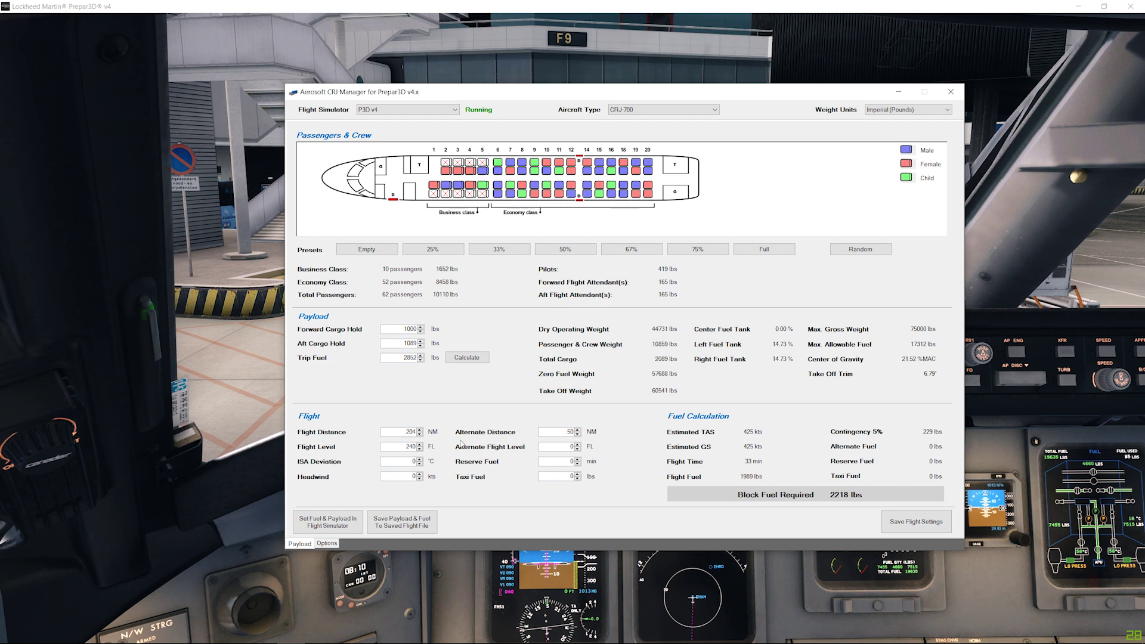
{"action": "double_click", "coordinate": [545, 450]}
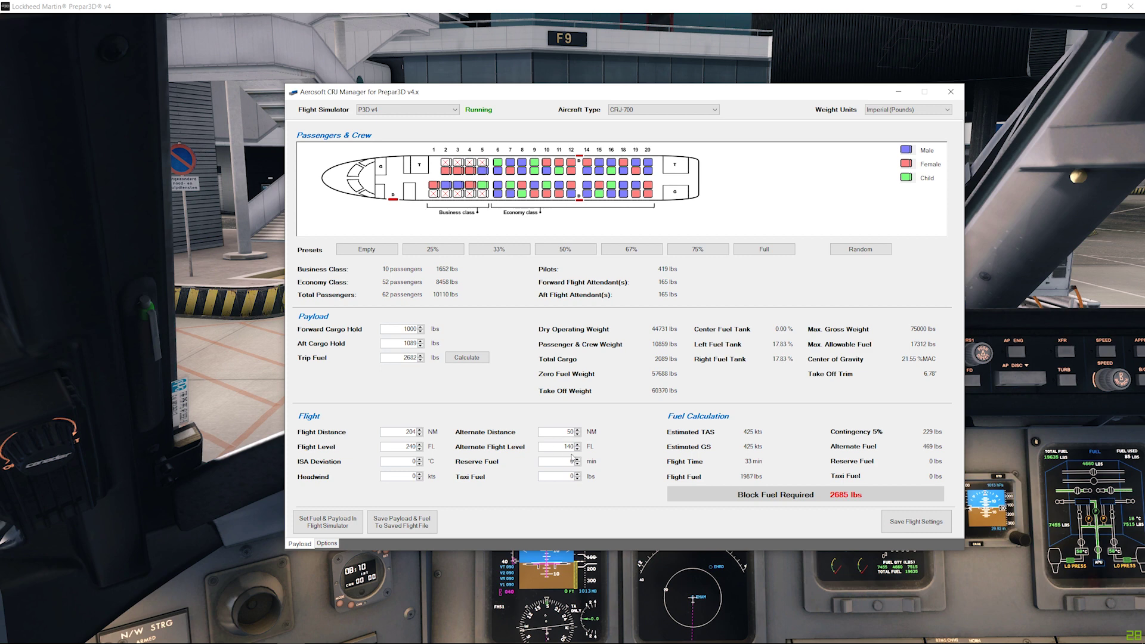
{"action": "left_click", "coordinate": [556, 464]}
{"action": "type", "text": "30"}
{"action": "type", "text": "5"}
{"action": "type", "text": "30"}
{"action": "left_click", "coordinate": [561, 462]}
{"action": "left_click", "coordinate": [469, 358]}
Transfer the calculated payload and 5498 lbs block fuel from CRJ Manager into the simulator CRJ
{"action": "left_click", "coordinate": [470, 358]}
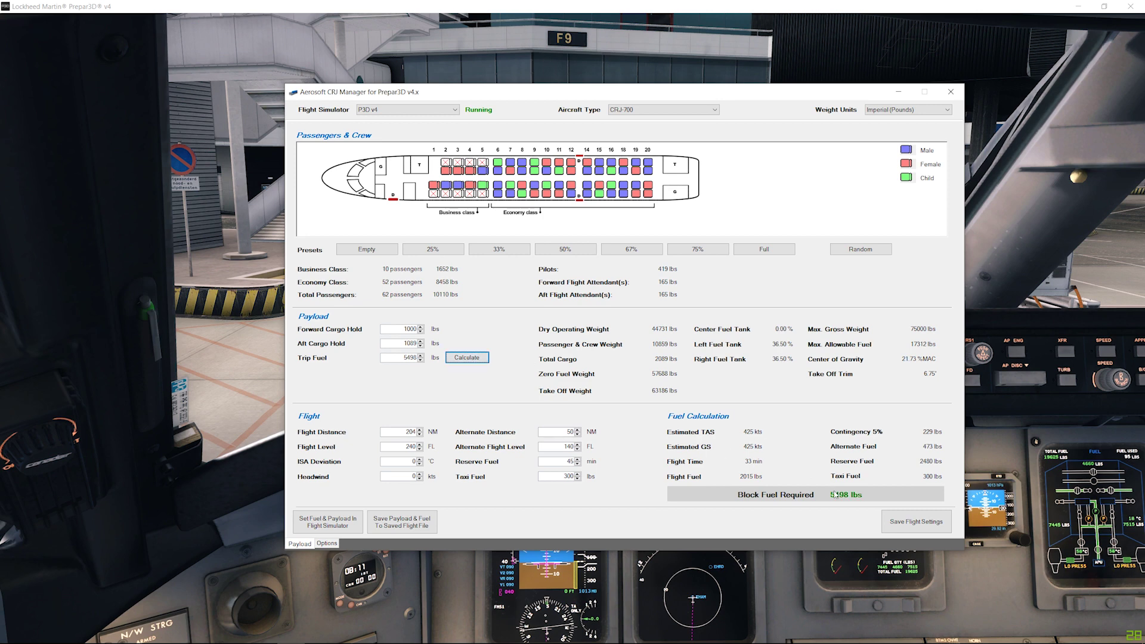
{"action": "mouse_move", "coordinate": [835, 494]}
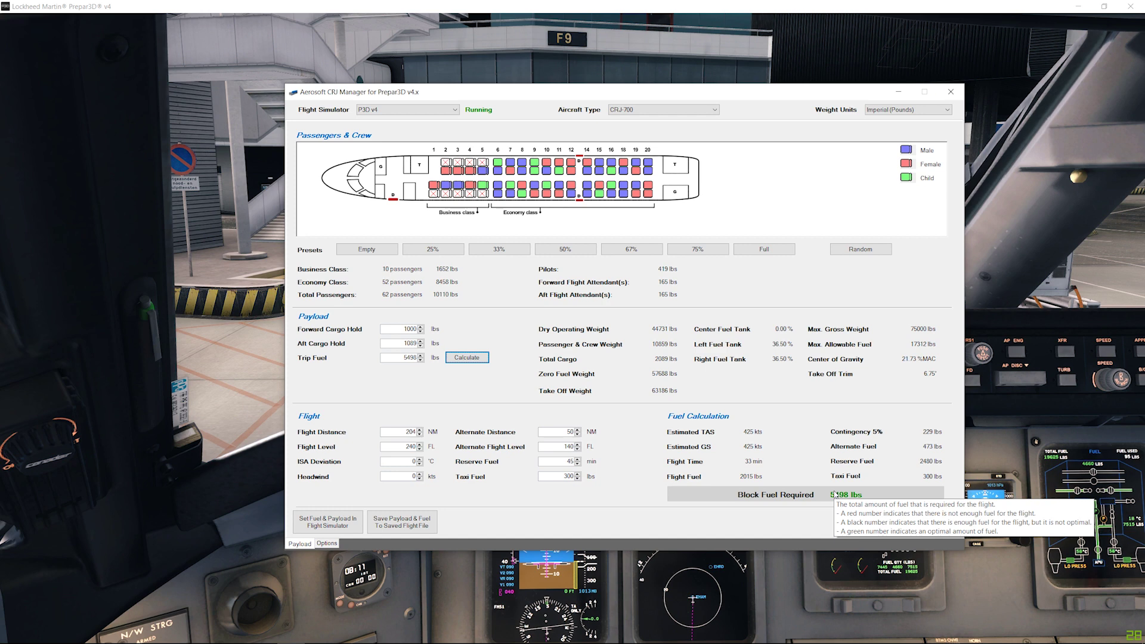
{"action": "left_click", "coordinate": [1031, 562]}
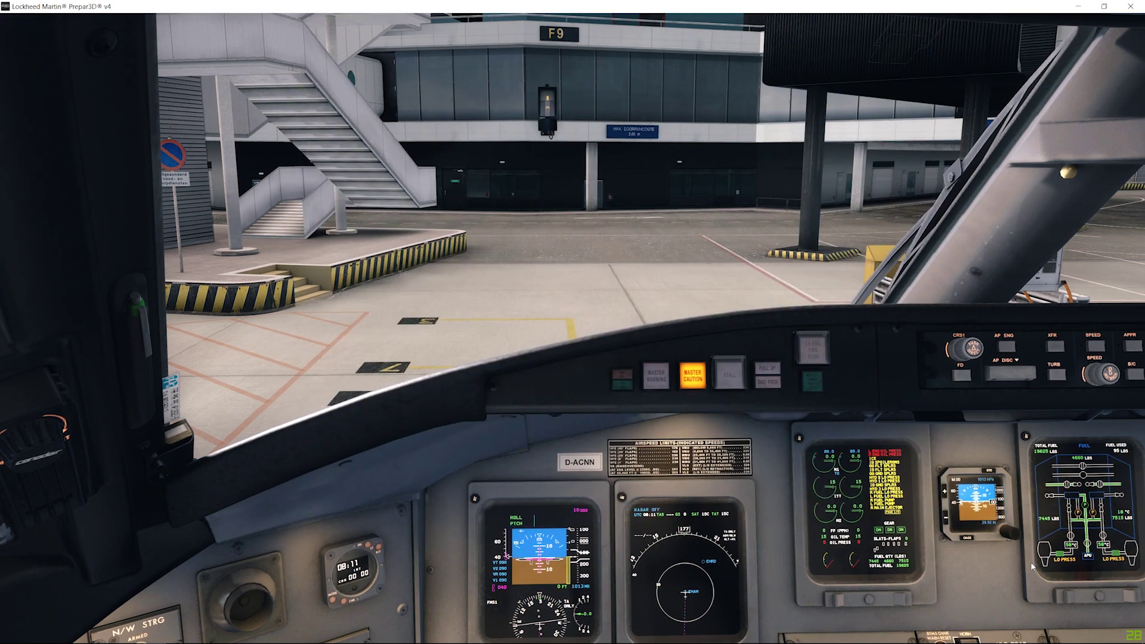
{"action": "key", "text": "alt+Tab"}
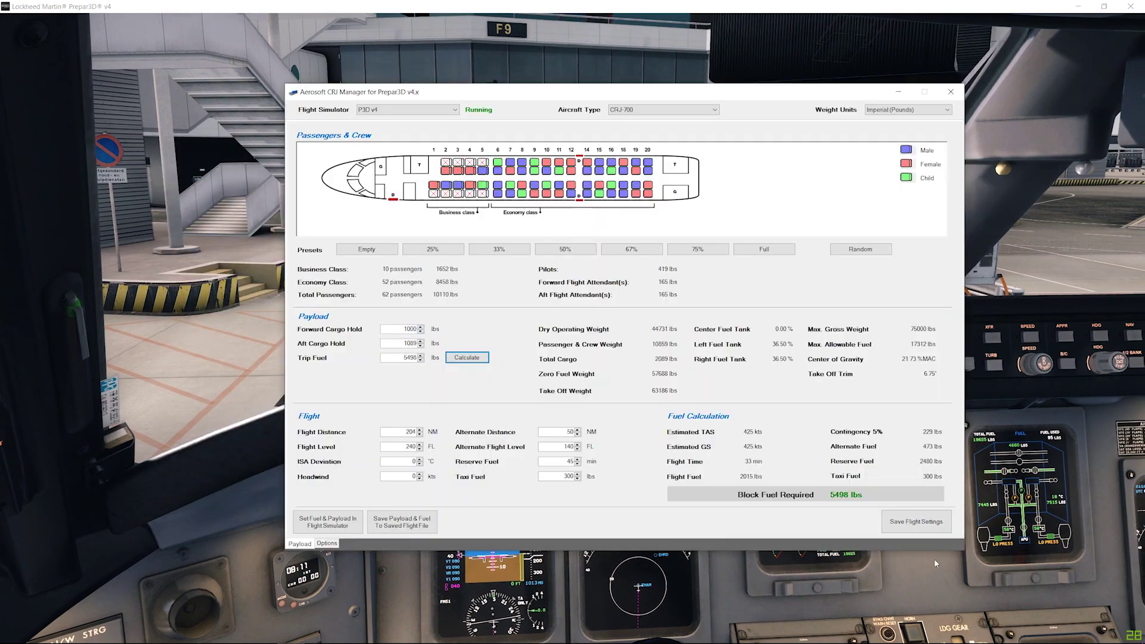
{"action": "left_click", "coordinate": [335, 528]}
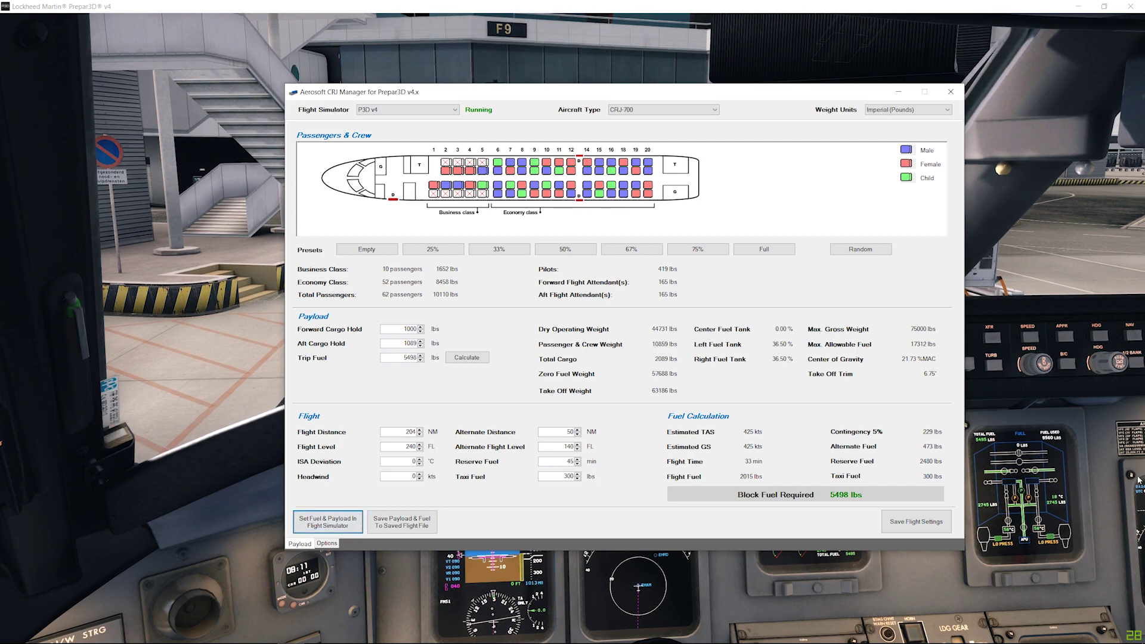
{"action": "left_click", "coordinate": [1103, 471]}
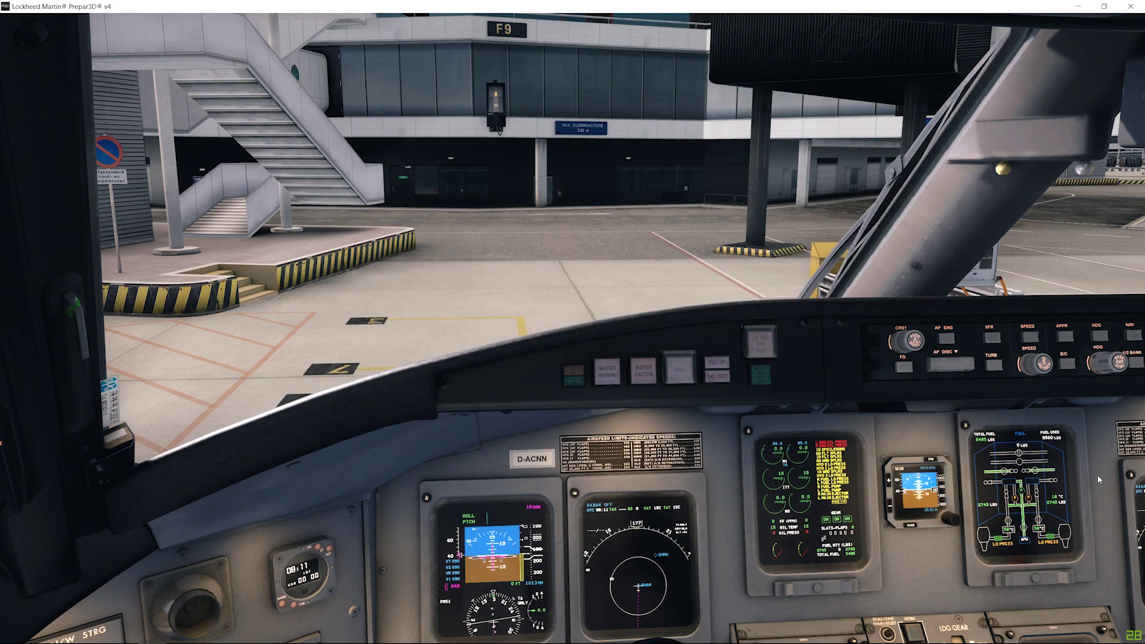
Refresh the tablet's Payload & Fuel page to show 55 passengers, 2089 LB cargo and 5496 LB fuel
{"action": "key", "text": "ctrl+1"}
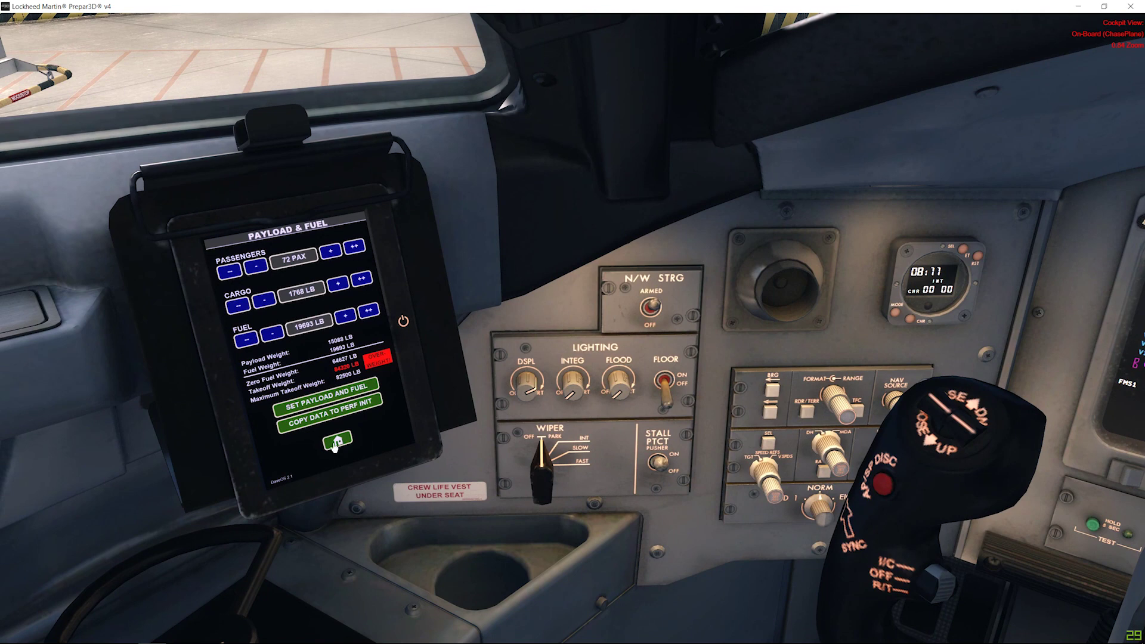
{"action": "left_click", "coordinate": [336, 441]}
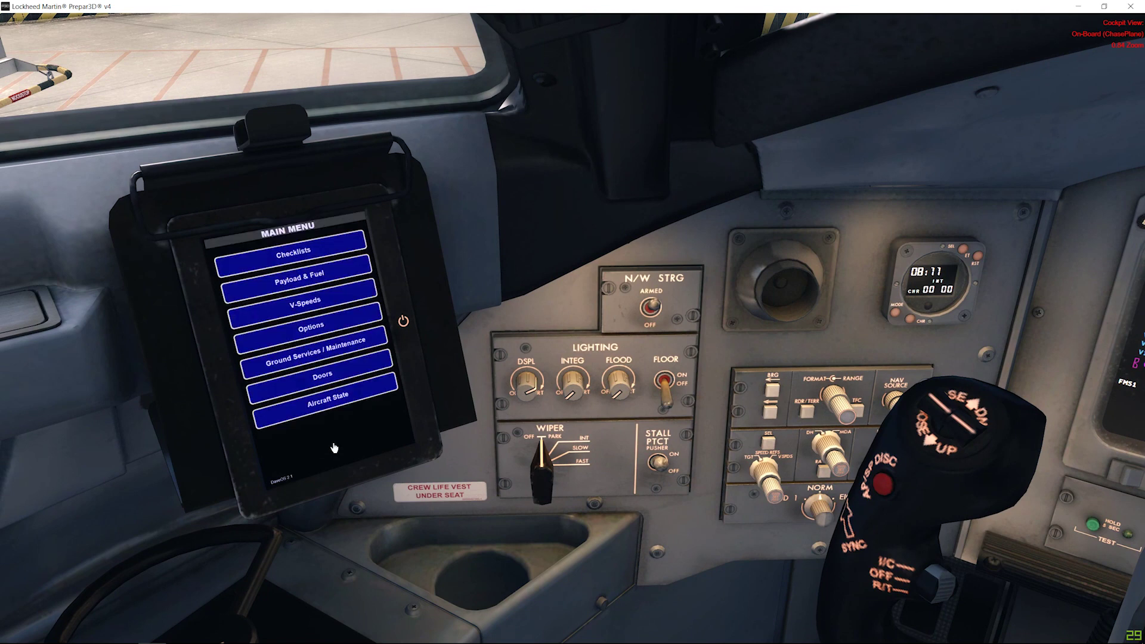
{"action": "left_click", "coordinate": [308, 284]}
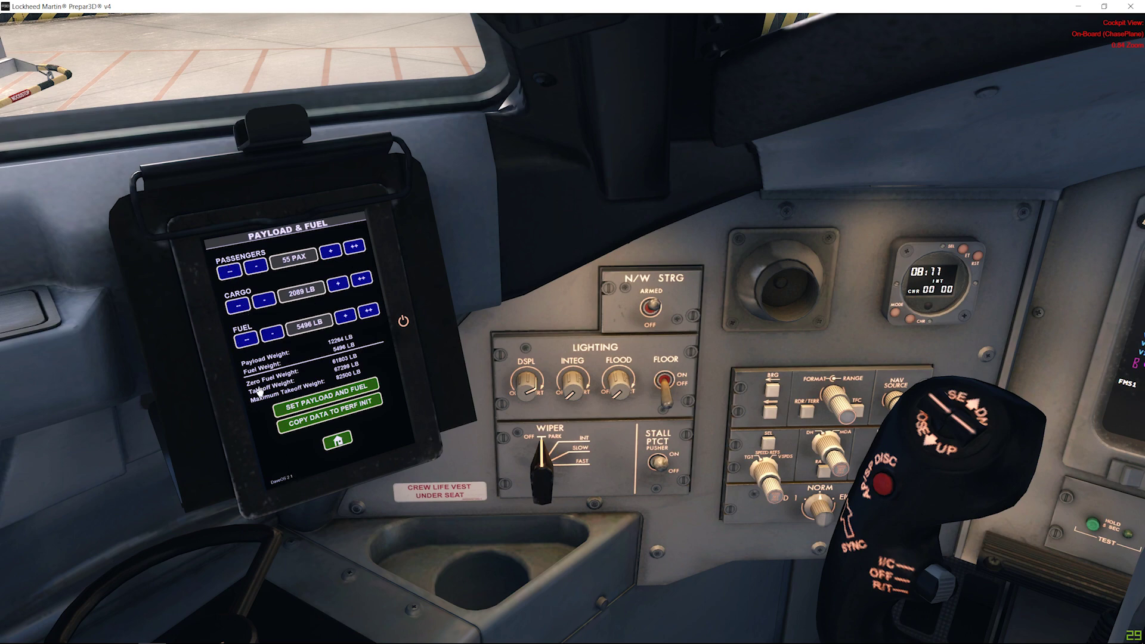
{"action": "key", "text": "ctrl+2"}
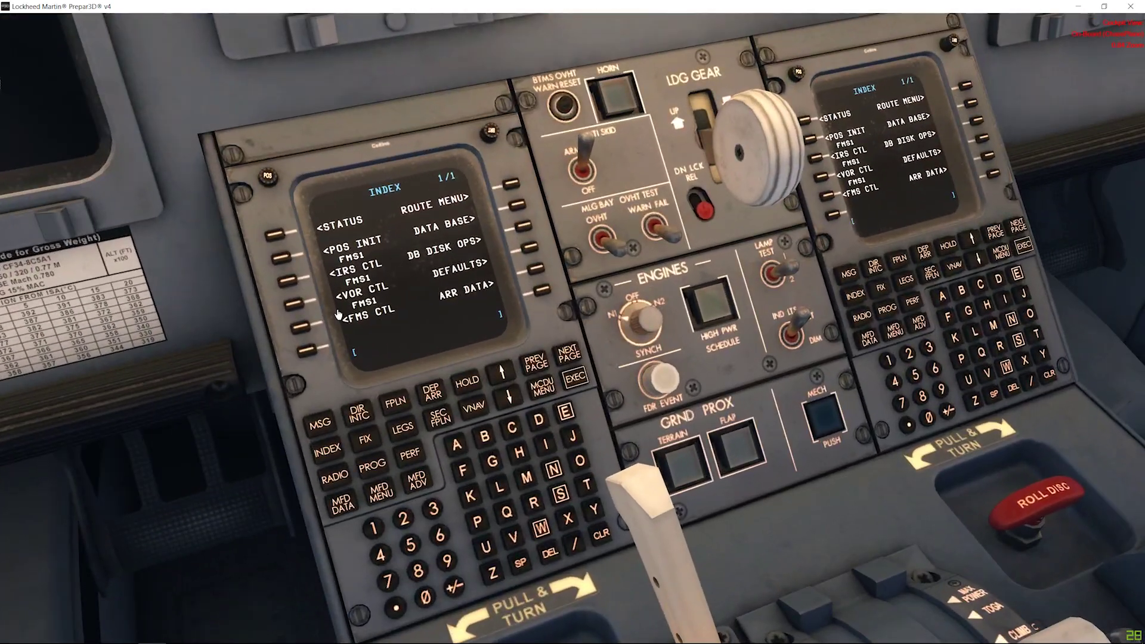
On POS INIT, set reference airport EHAM and gate F9, then set the FMS position
{"action": "left_click", "coordinate": [283, 260]}
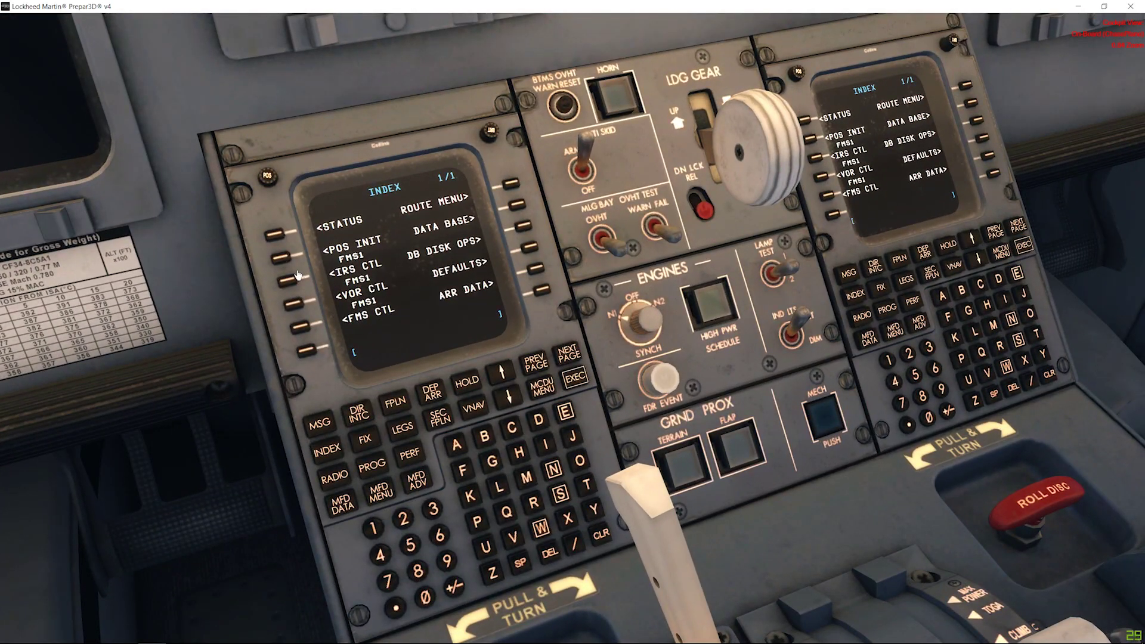
{"action": "left_click", "coordinate": [564, 411]}
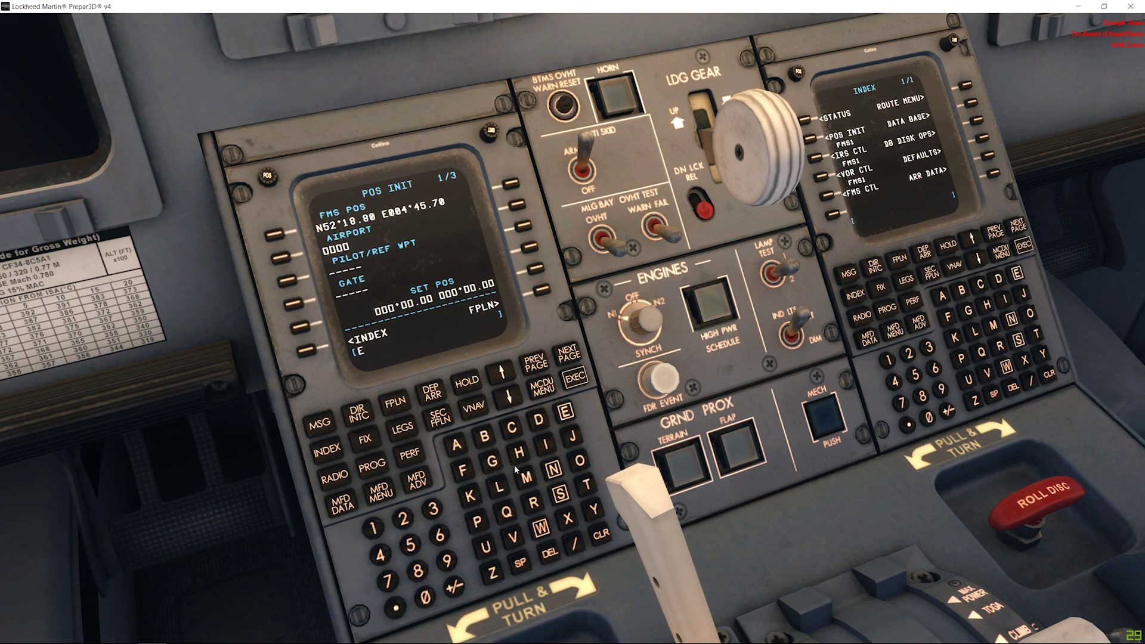
{"action": "left_click", "coordinate": [519, 452]}
{"action": "left_click", "coordinate": [456, 444]}
{"action": "left_click", "coordinate": [527, 477]}
{"action": "left_click", "coordinate": [283, 263]}
{"action": "left_click", "coordinate": [474, 471]}
{"action": "left_click", "coordinate": [450, 566]}
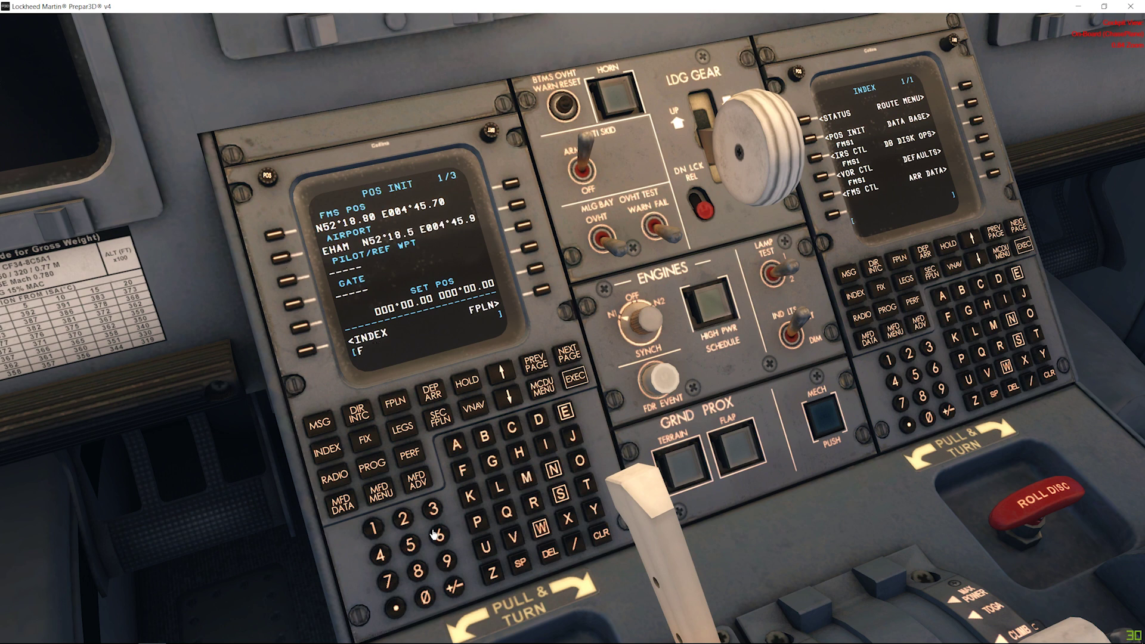
{"action": "left_click", "coordinate": [291, 284]}
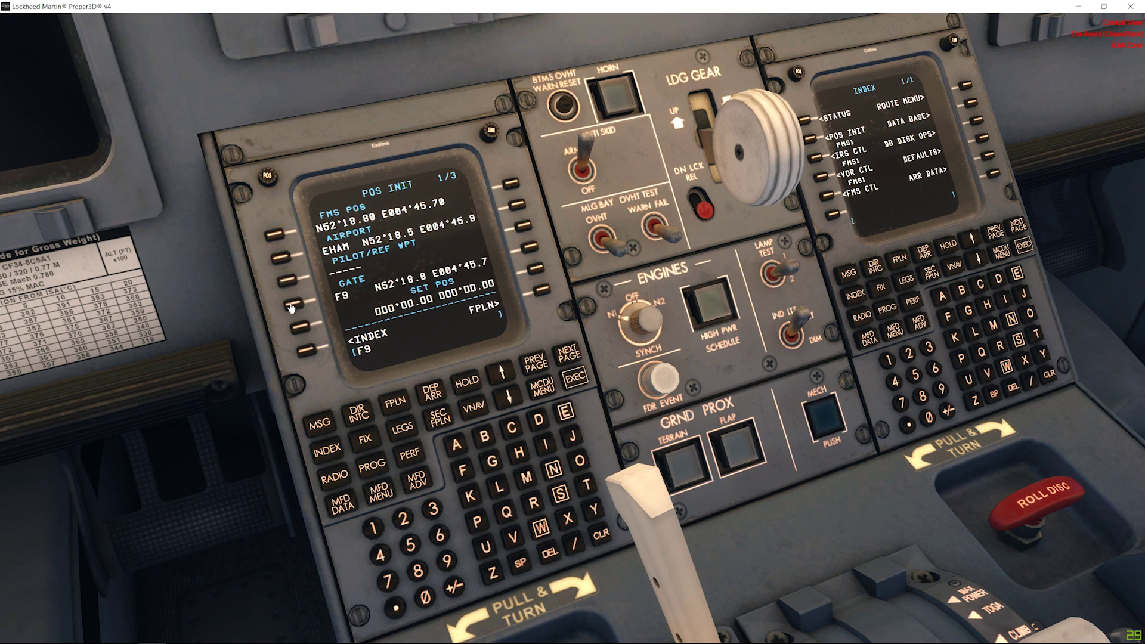
{"action": "left_click", "coordinate": [537, 280]}
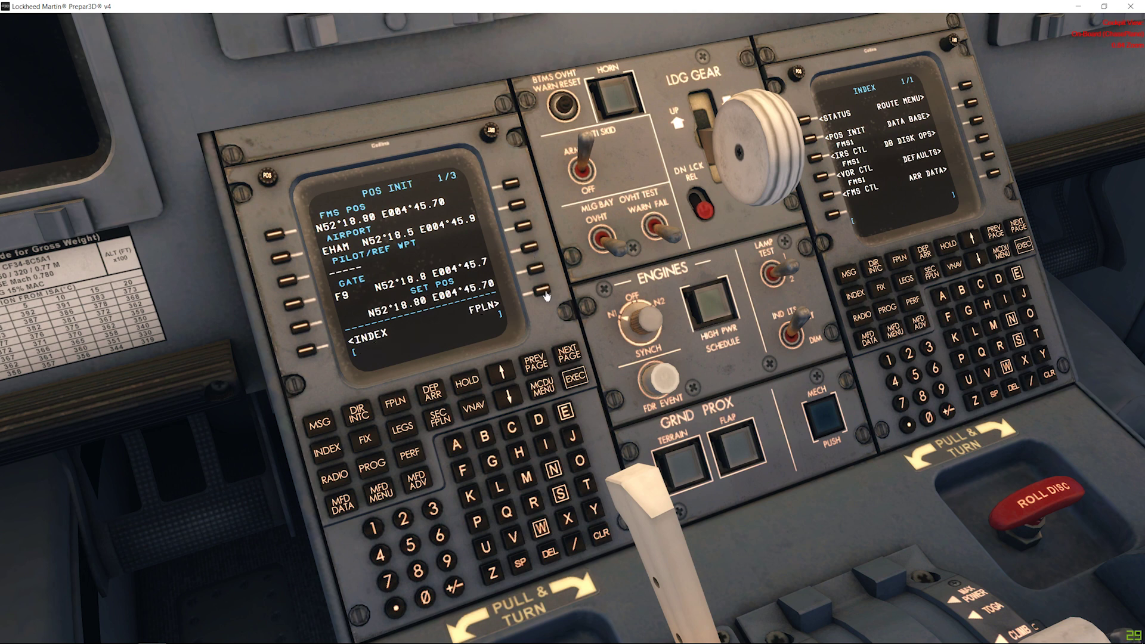
Enter the flight plan with origin EHAM, destination EGLL and departure runway 09
{"action": "left_click", "coordinate": [540, 290]}
{"action": "left_click", "coordinate": [565, 411]}
{"action": "left_click", "coordinate": [519, 452]}
{"action": "left_click", "coordinate": [456, 444]}
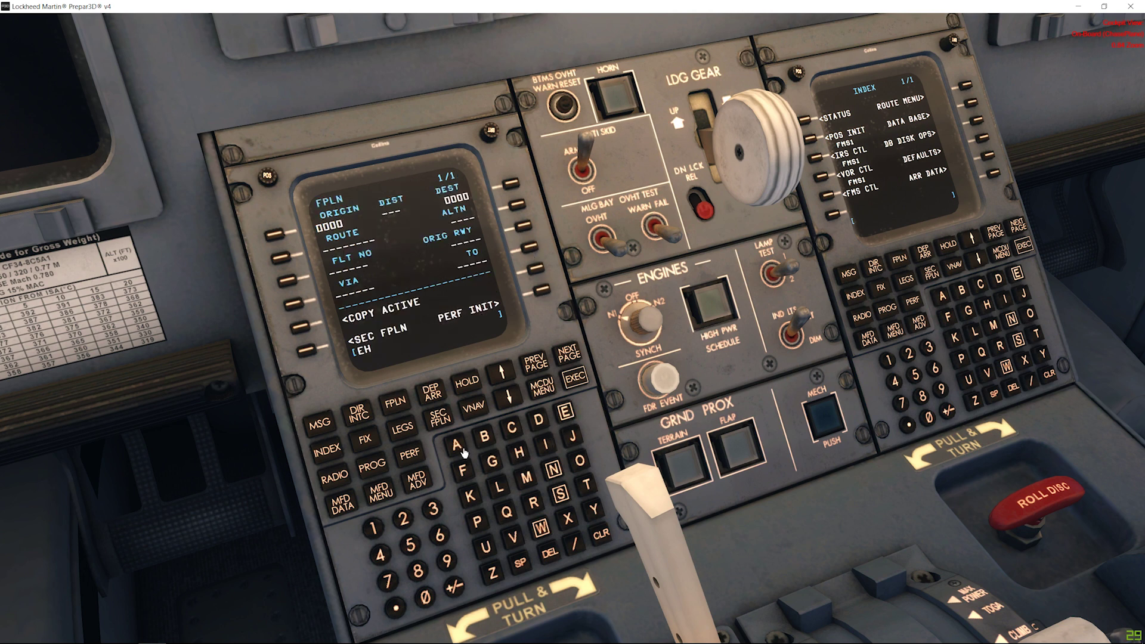
{"action": "left_click", "coordinate": [525, 477]}
{"action": "left_click", "coordinate": [274, 235]}
{"action": "left_click", "coordinate": [565, 412]}
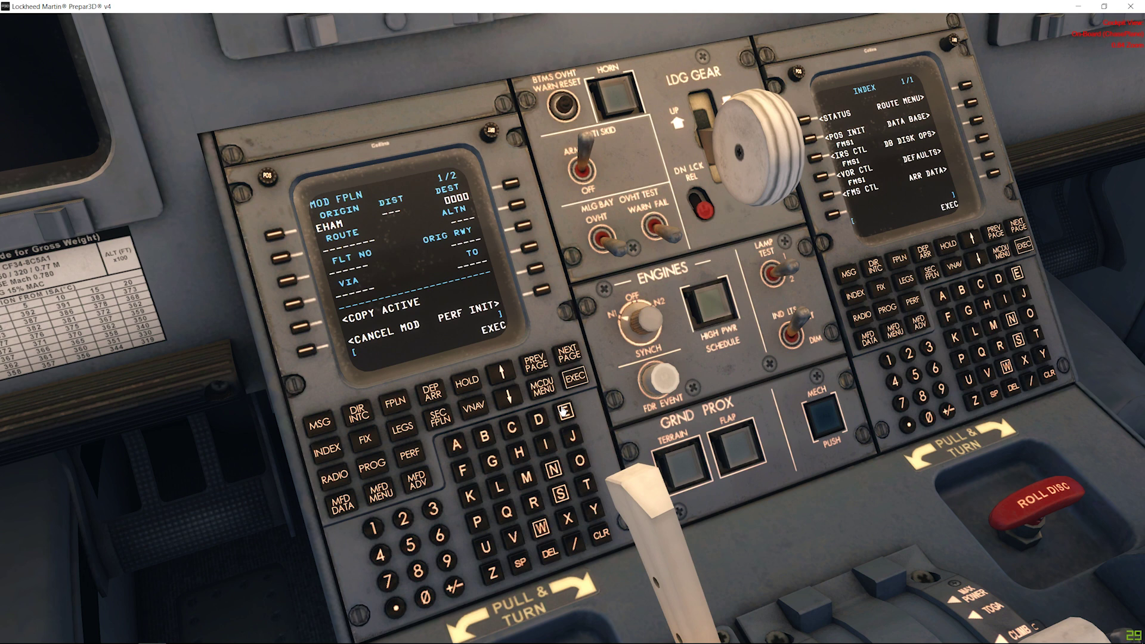
{"action": "left_click", "coordinate": [492, 461]}
{"action": "left_click", "coordinate": [501, 489]}
{"action": "left_click", "coordinate": [512, 186]}
{"action": "left_click", "coordinate": [428, 596]}
{"action": "left_click", "coordinate": [446, 561]}
{"action": "left_click", "coordinate": [523, 227]}
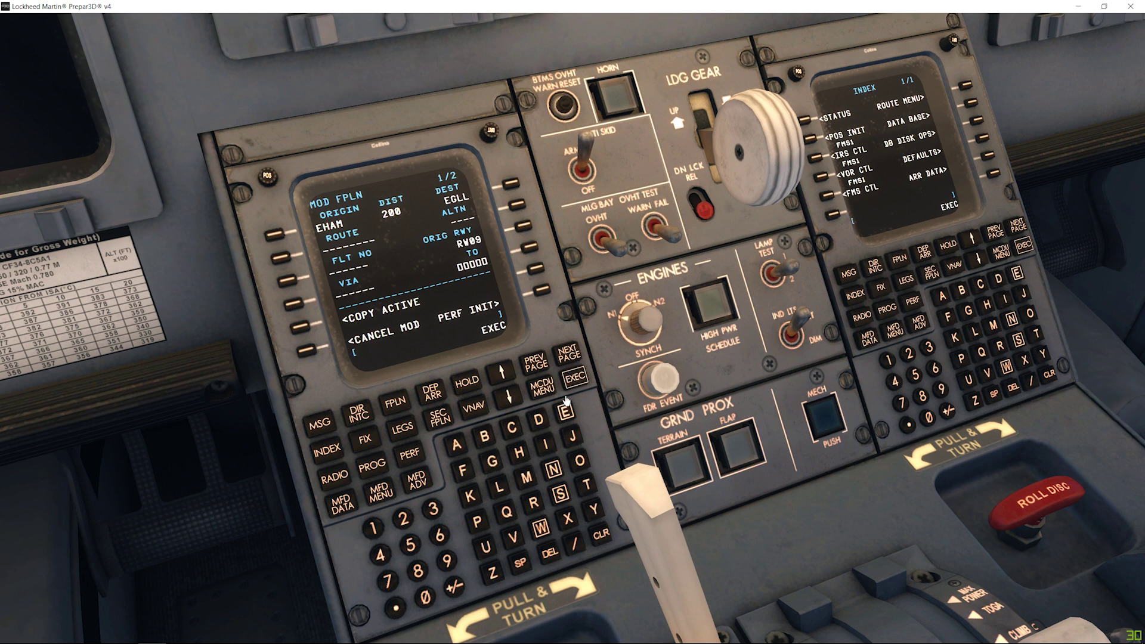
Execute the flight plan and copy 55 passengers, 2089 LB cargo and 5496 LB fuel into perf init
{"action": "left_click", "coordinate": [577, 379]}
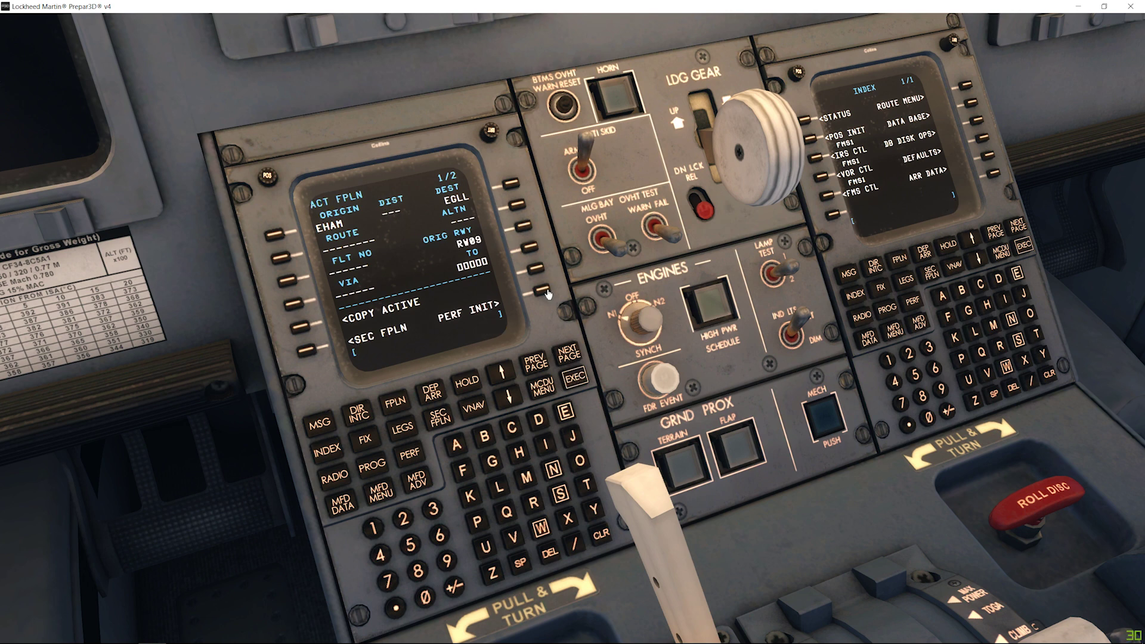
{"action": "left_click", "coordinate": [543, 293]}
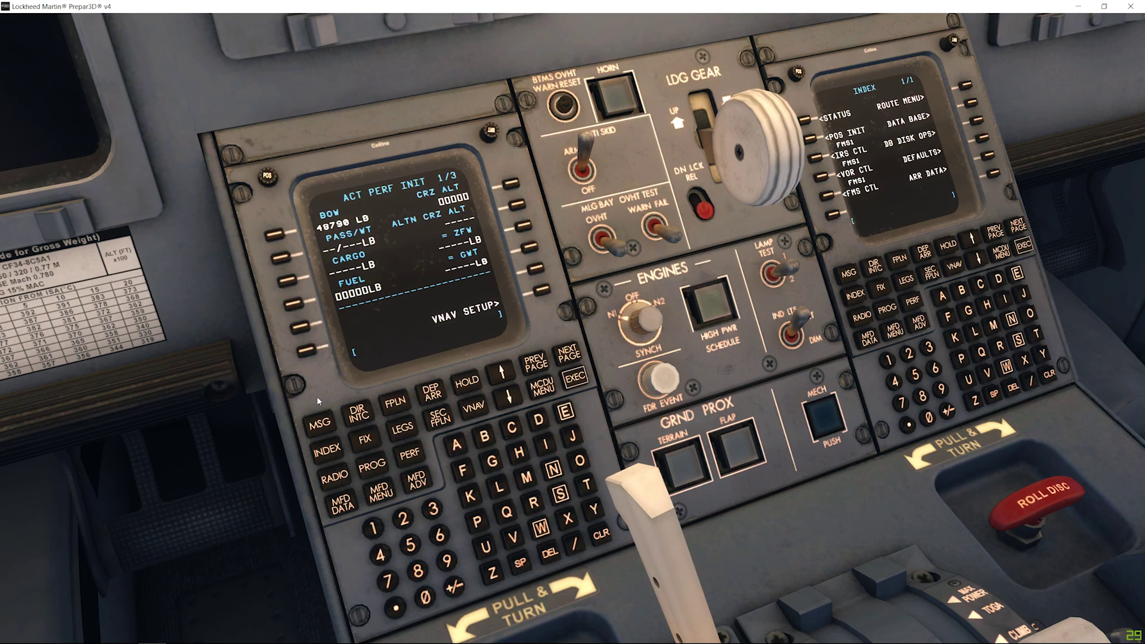
{"action": "key", "text": "ctrl+2"}
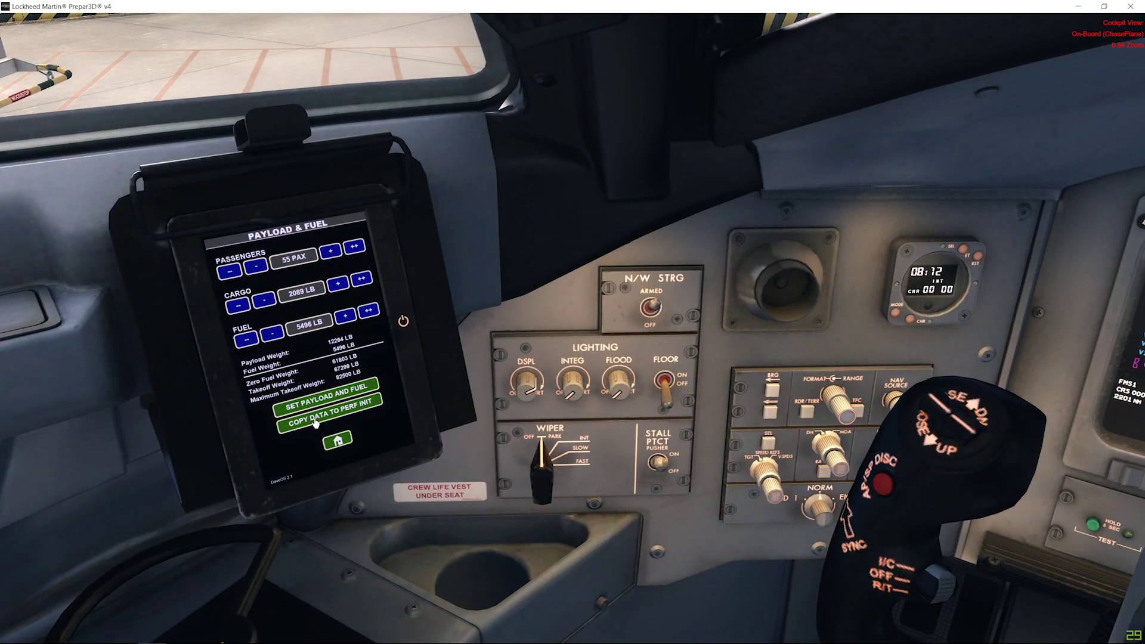
{"action": "left_click", "coordinate": [314, 419]}
{"action": "key", "text": "ctrl+1"}
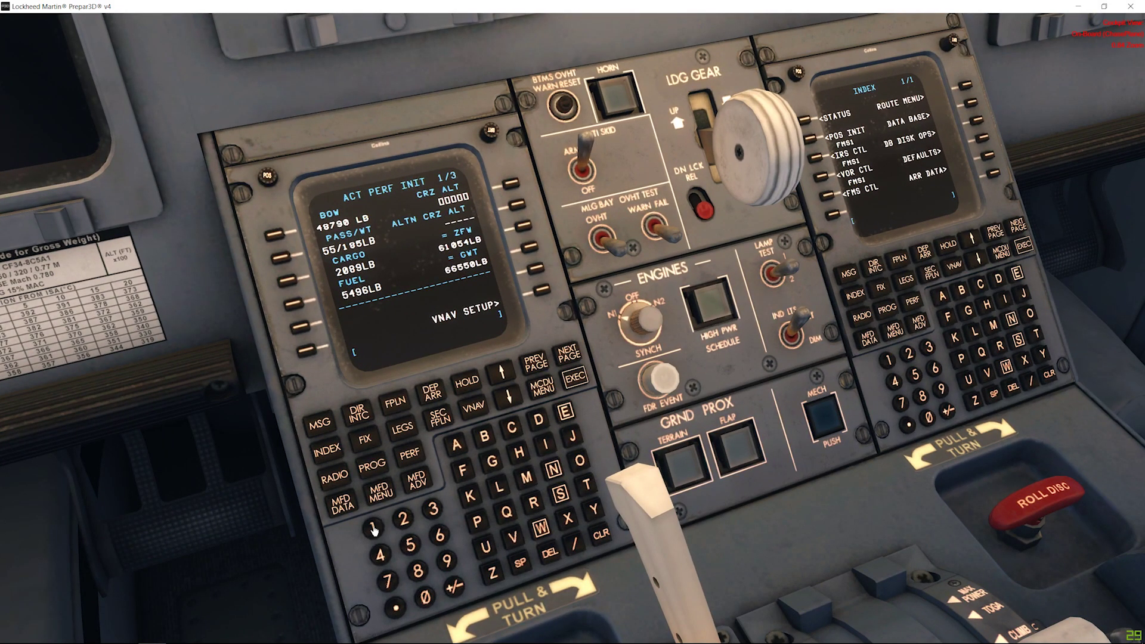
Enter cruise altitude FL240 and alternate cruise altitude 14000 on perf init and execute
{"action": "left_click", "coordinate": [404, 520]}
{"action": "left_click", "coordinate": [381, 555]}
{"action": "left_click", "coordinate": [424, 601]}
{"action": "left_click", "coordinate": [425, 601]}
{"action": "left_click", "coordinate": [512, 184]}
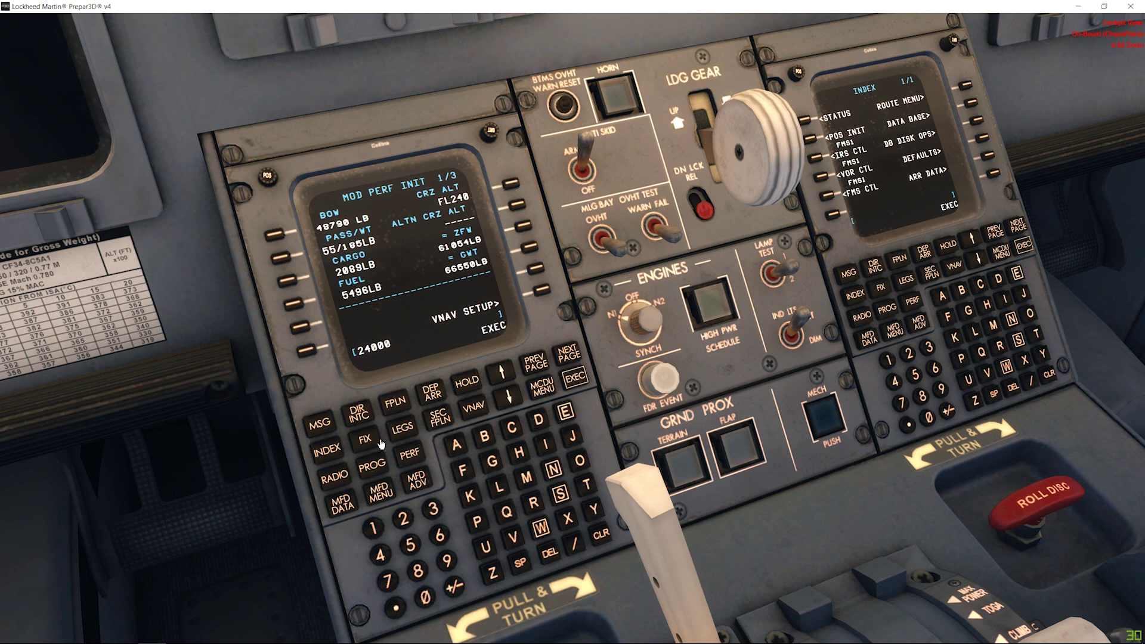
{"action": "left_click", "coordinate": [373, 527]}
{"action": "left_click", "coordinate": [379, 554]}
{"action": "left_click", "coordinate": [425, 599]}
{"action": "left_click", "coordinate": [424, 599]}
{"action": "left_click", "coordinate": [517, 206]}
{"action": "left_click", "coordinate": [576, 378]}
{"action": "key", "text": "a"}
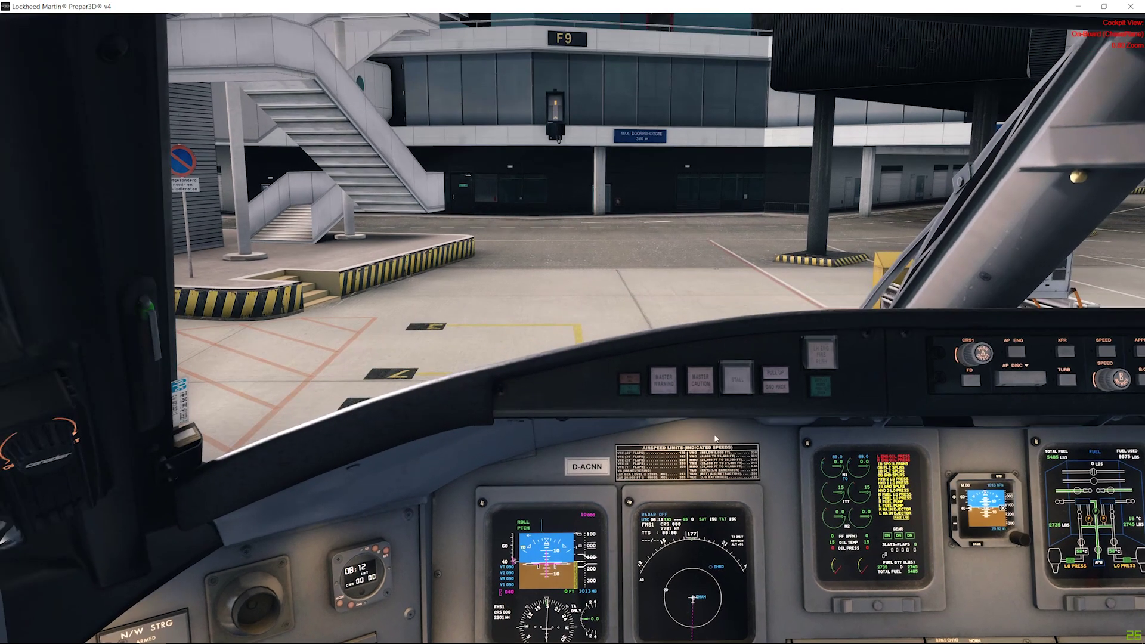